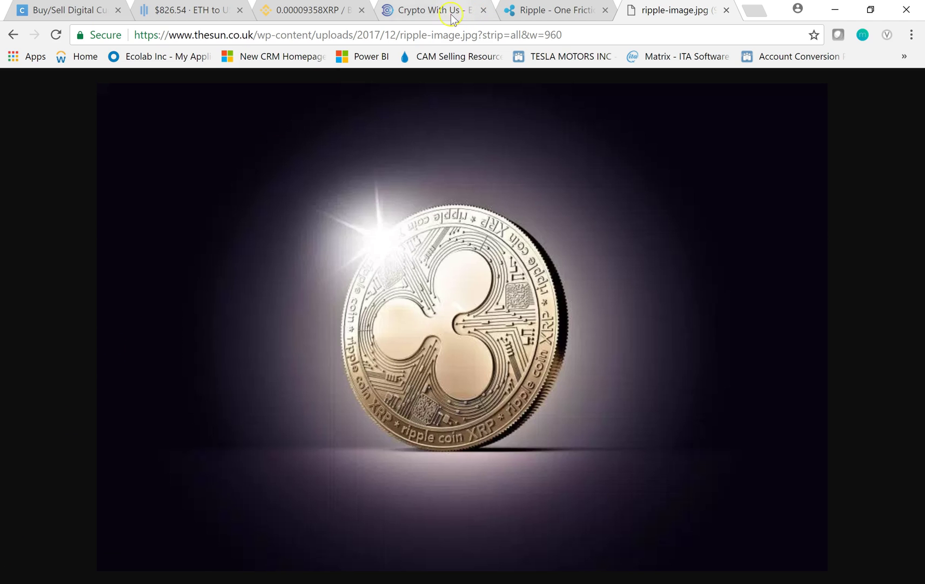
Open the Trading Resources page of the Crypto With Us site and look through its cryptocurrency exchange demos
click(431, 11)
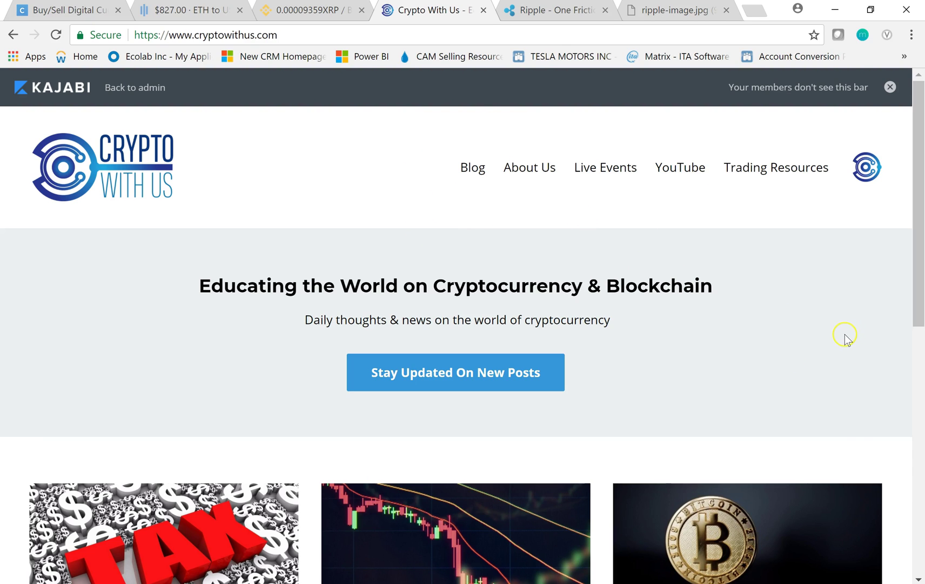
click(472, 173)
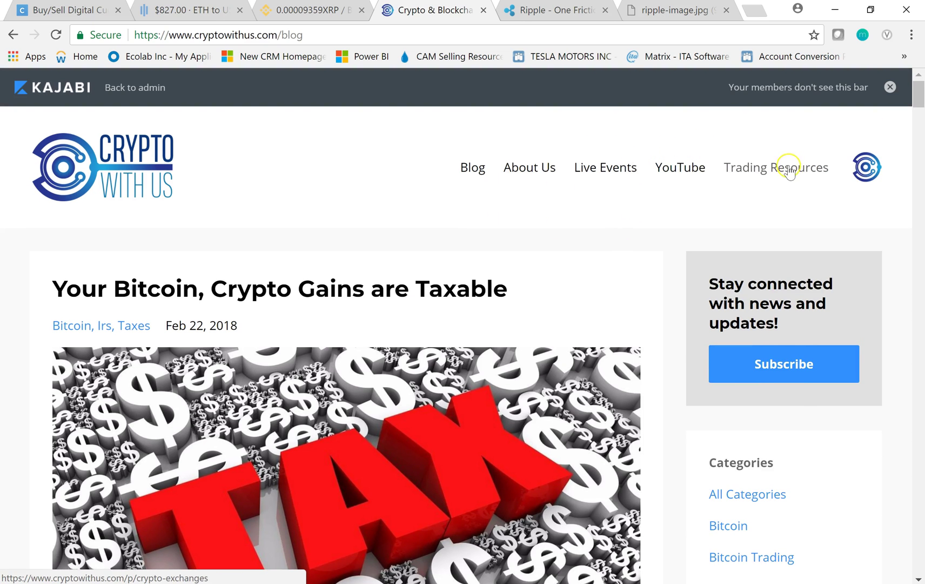
click(785, 170)
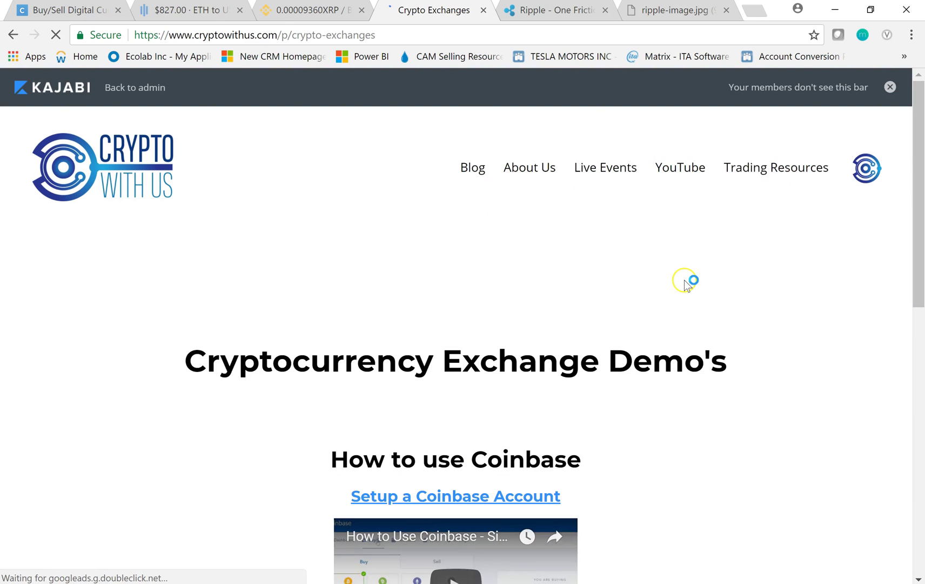
scroll(685, 281, down, 4)
scroll(683, 295, down, 4)
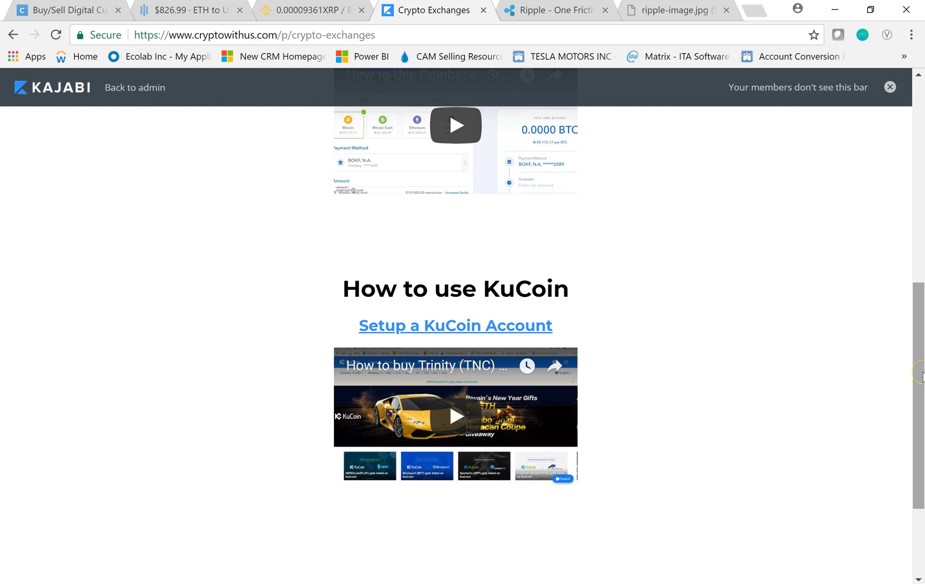
drag(920, 373, 920, 283)
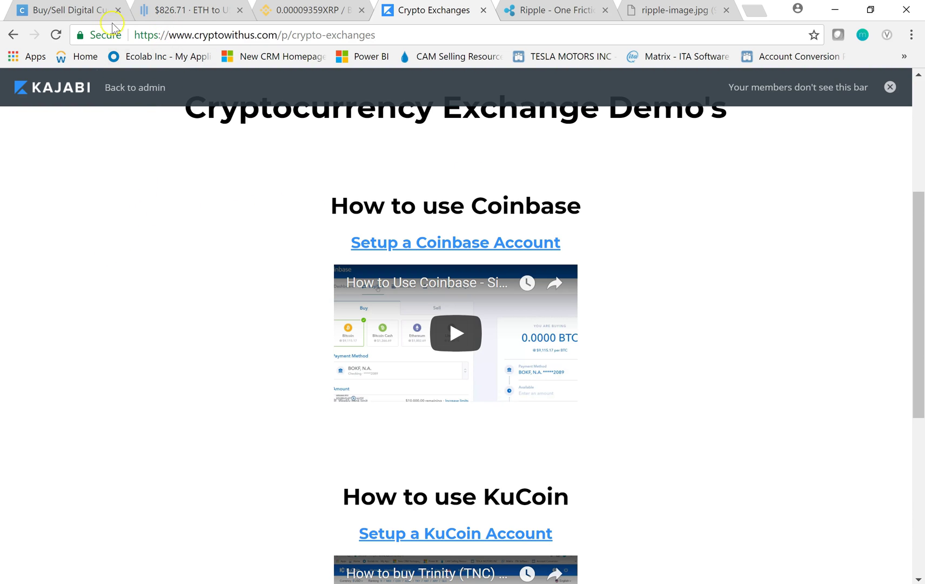
View the Coinbase home page and review the trading pairs offered on GDAX, including those for Ether
click(74, 16)
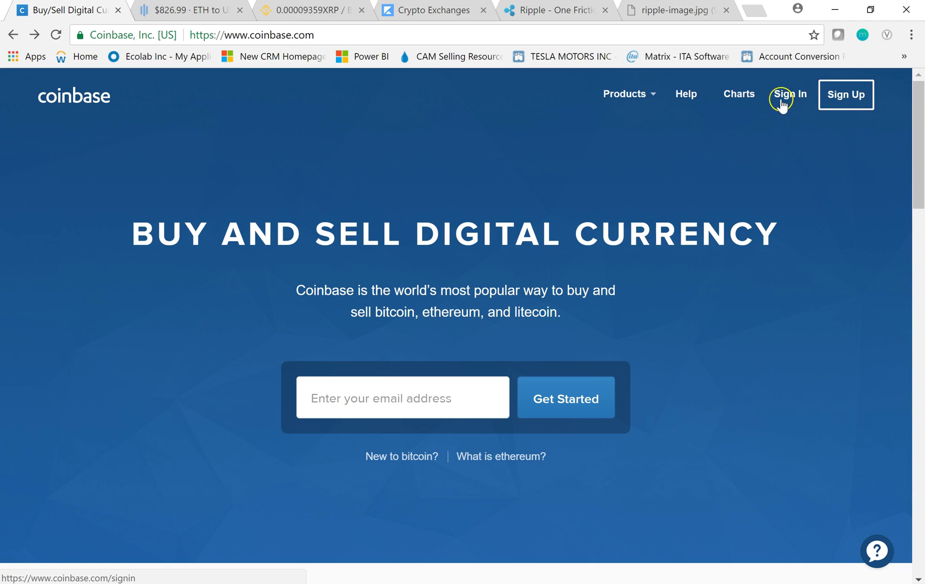
click(195, 9)
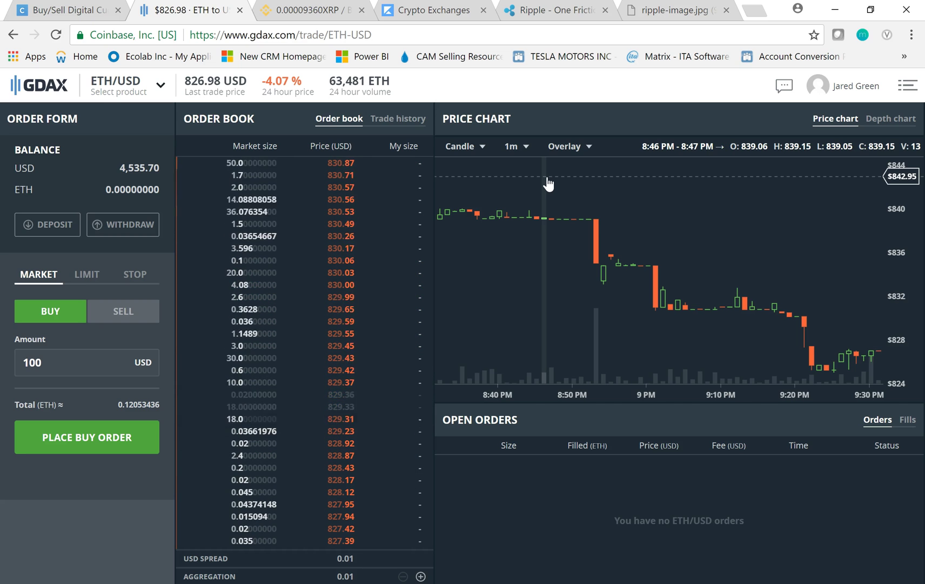
click(548, 183)
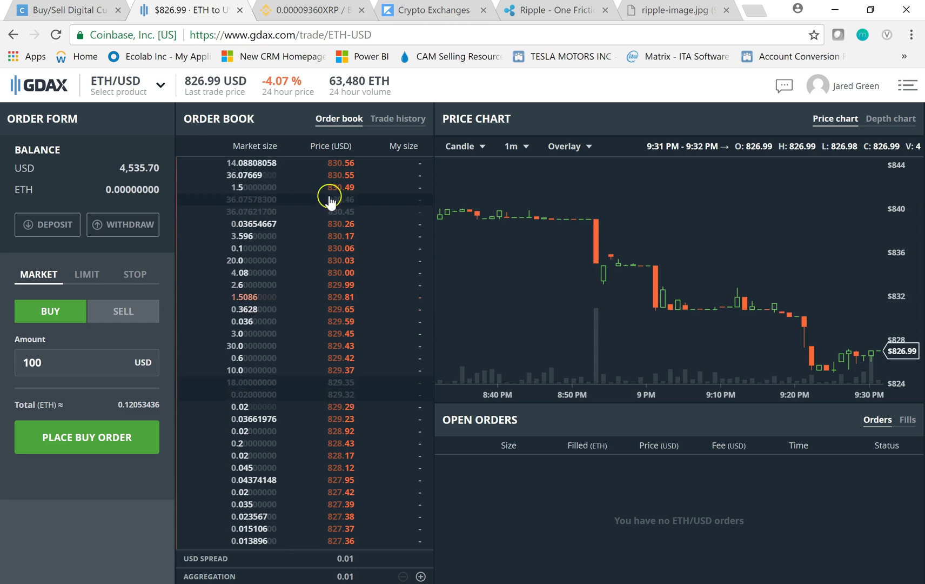
click(154, 98)
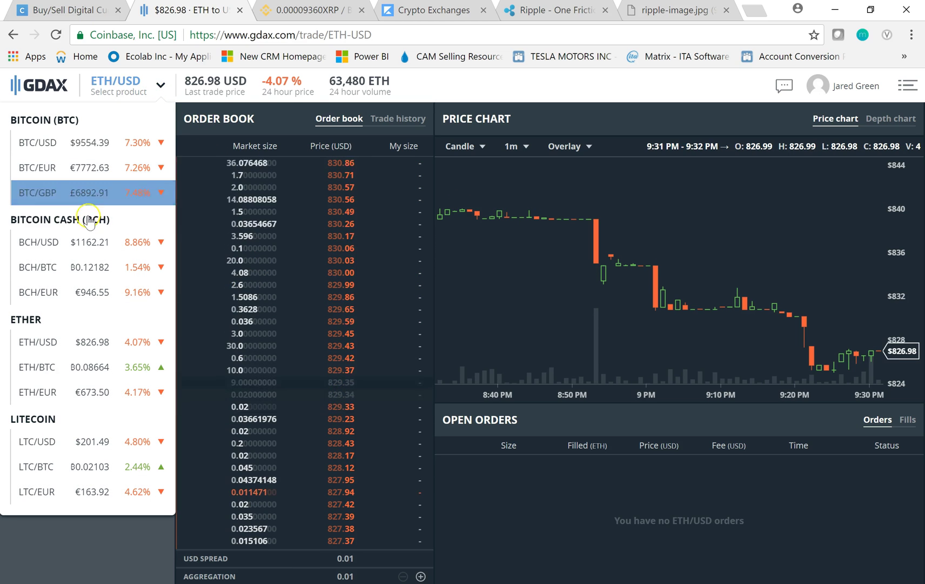
click(39, 359)
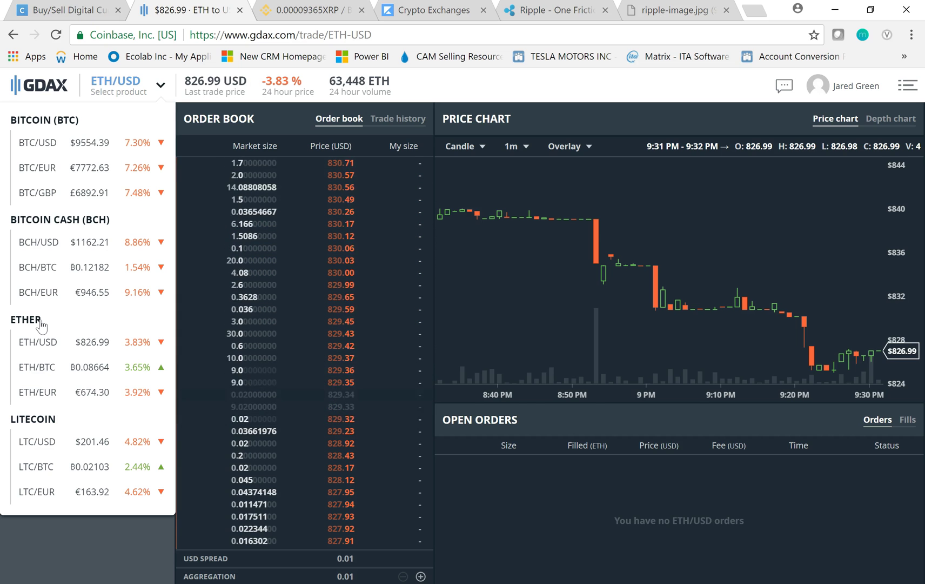
click(39, 323)
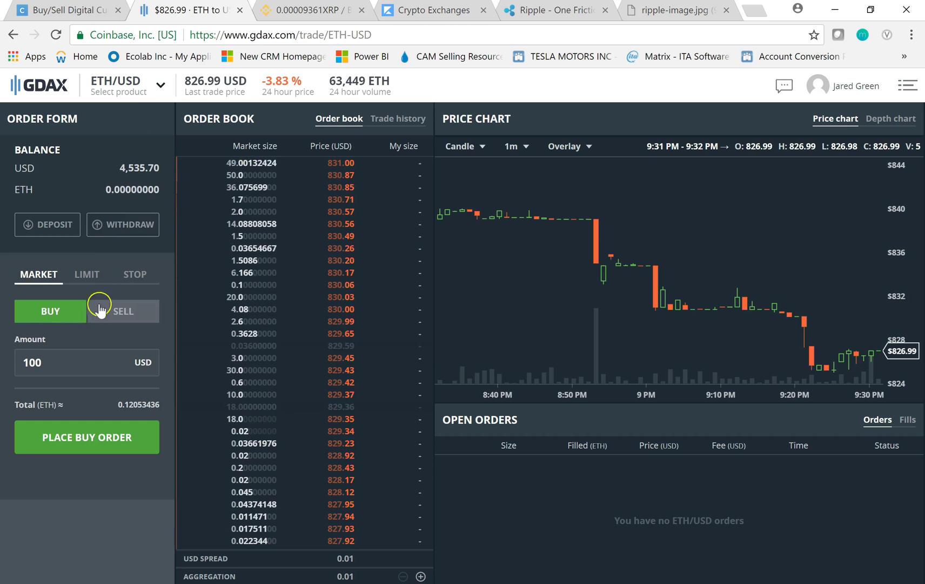
Set the amount of the ETH/USD market buy order to 1000 USD
click(54, 359)
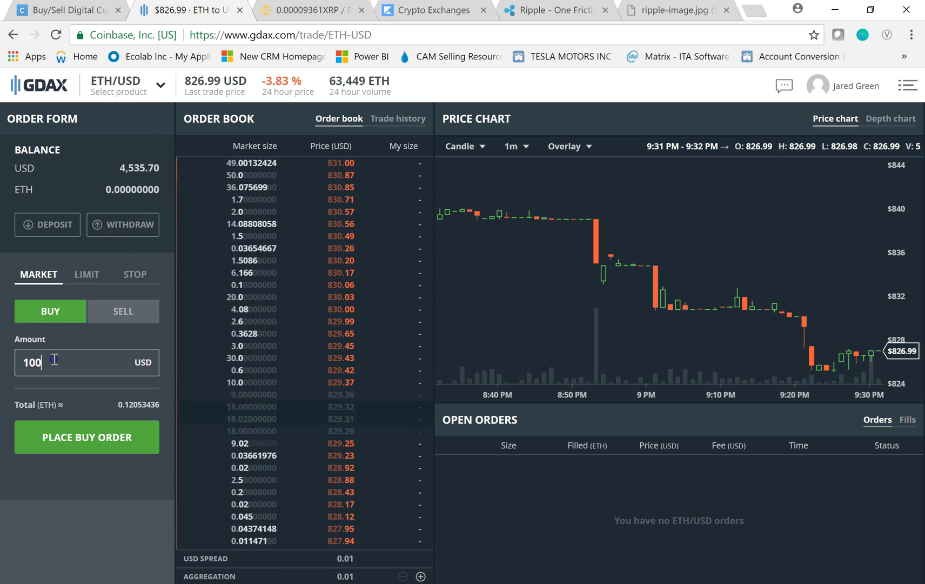
double_click(33, 367)
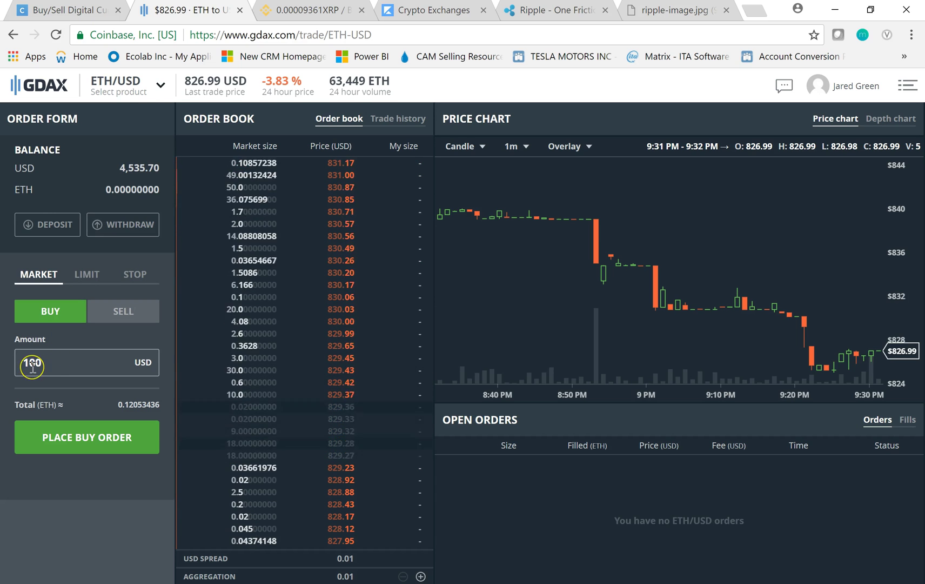
text(1000)
double_click(33, 365)
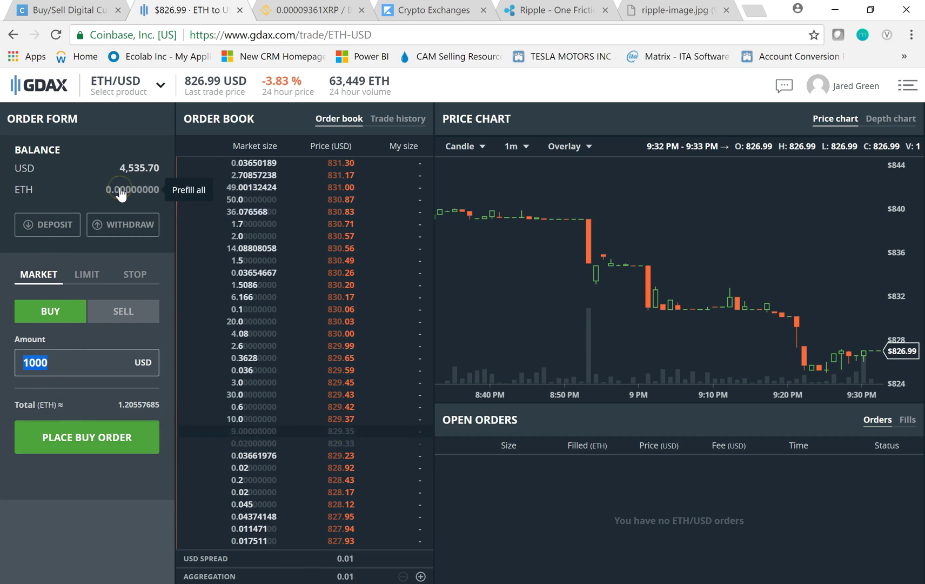
Switch to Binance and open the account's deposit page
key(ctrl+Tab)
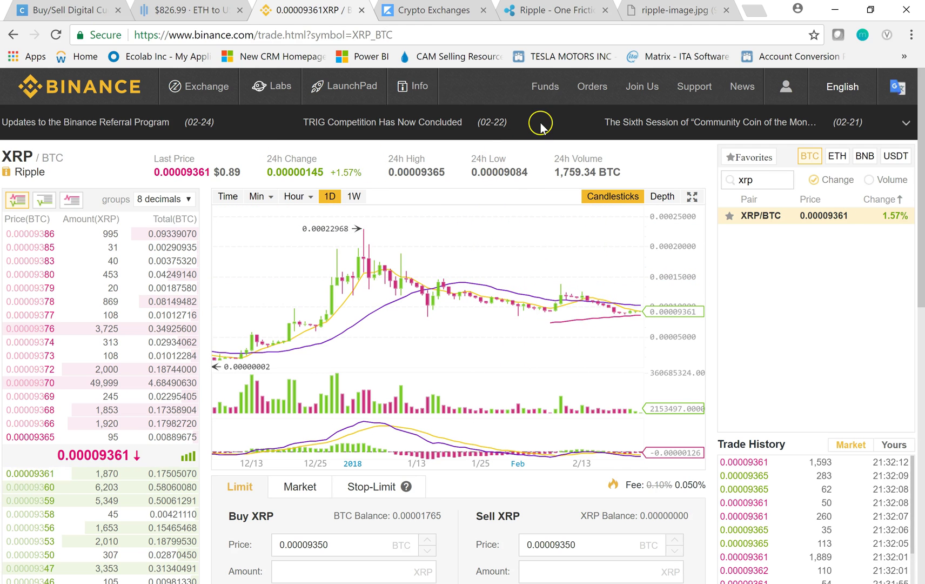
mouse_move(545, 100)
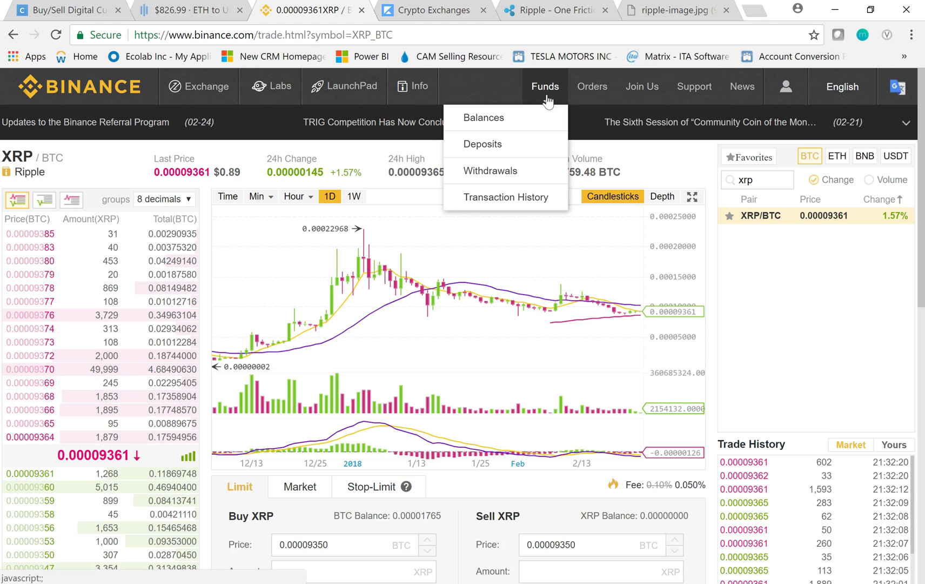
click(547, 89)
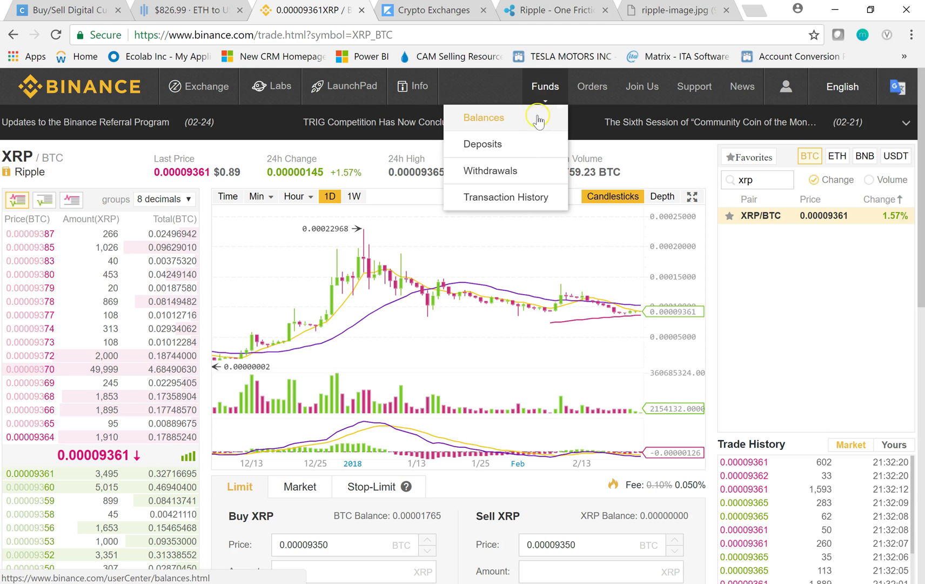
click(486, 143)
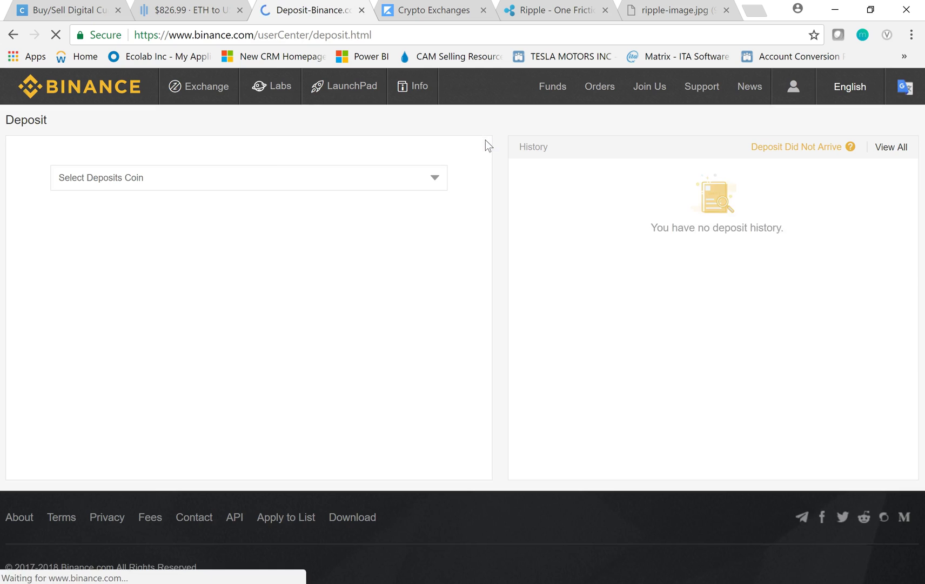
click(468, 158)
Find "eth" among the deposit coins, choose ETH - Ethereum and copy its deposit address
click(224, 177)
click(223, 176)
text(eth)
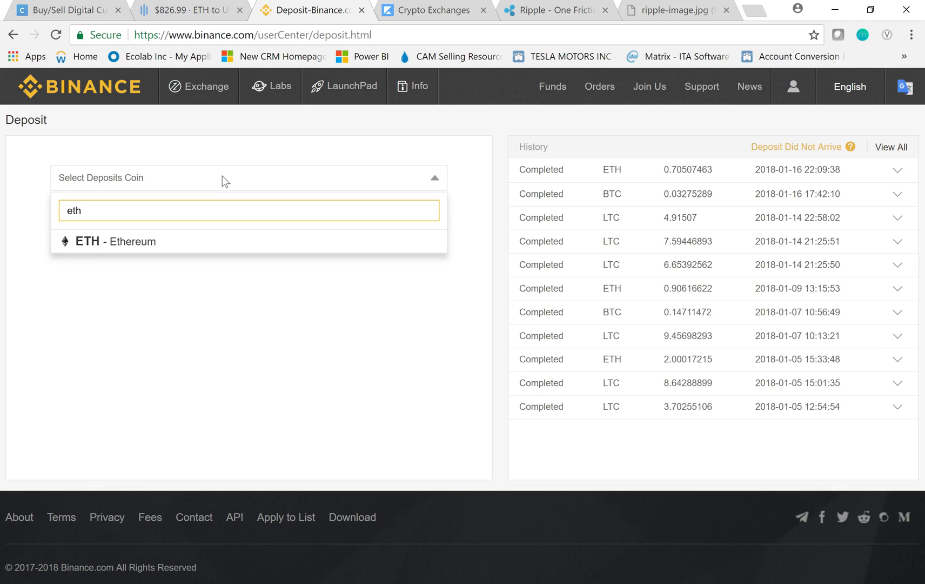
click(154, 242)
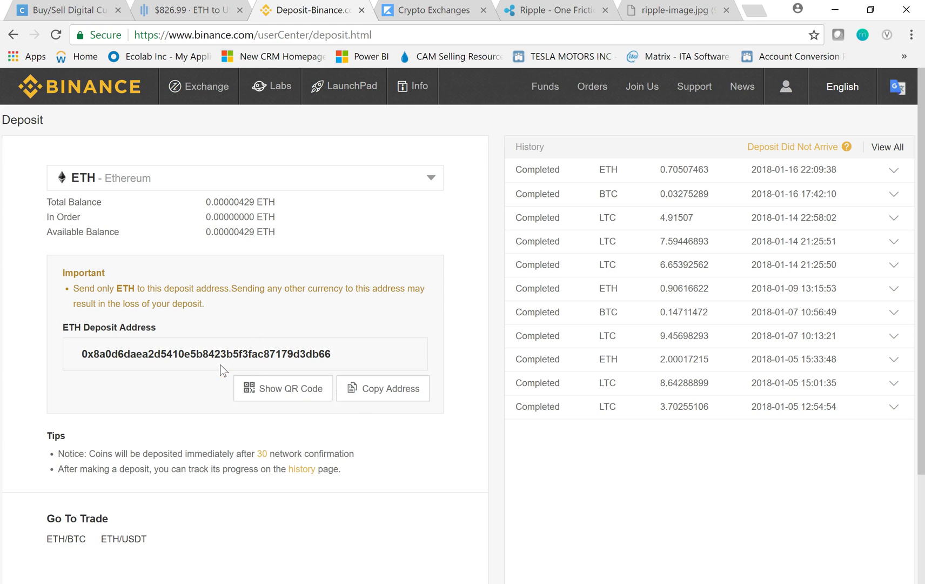
click(398, 361)
click(372, 388)
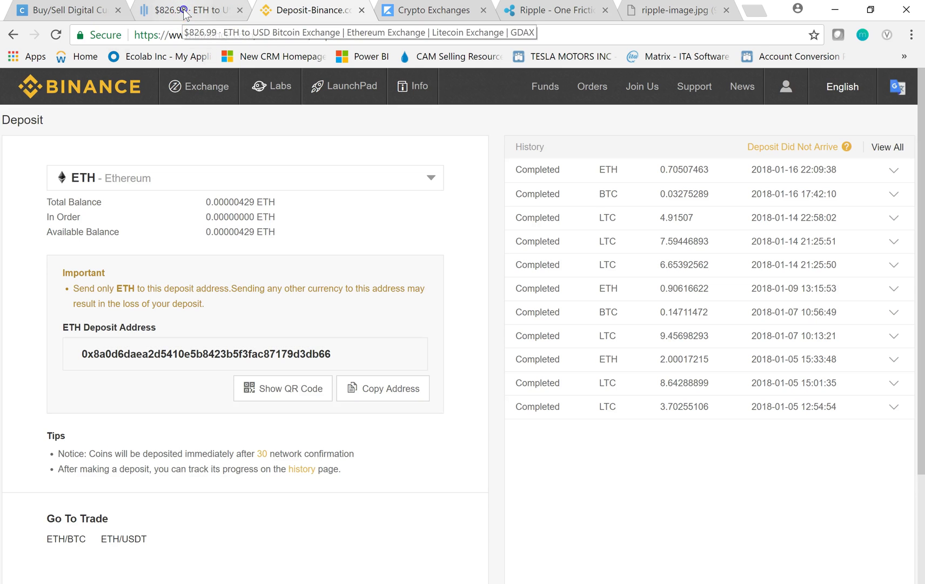
Switch back to GDAX and open the withdrawal form for sending funds to an ETH address
click(184, 10)
click(125, 230)
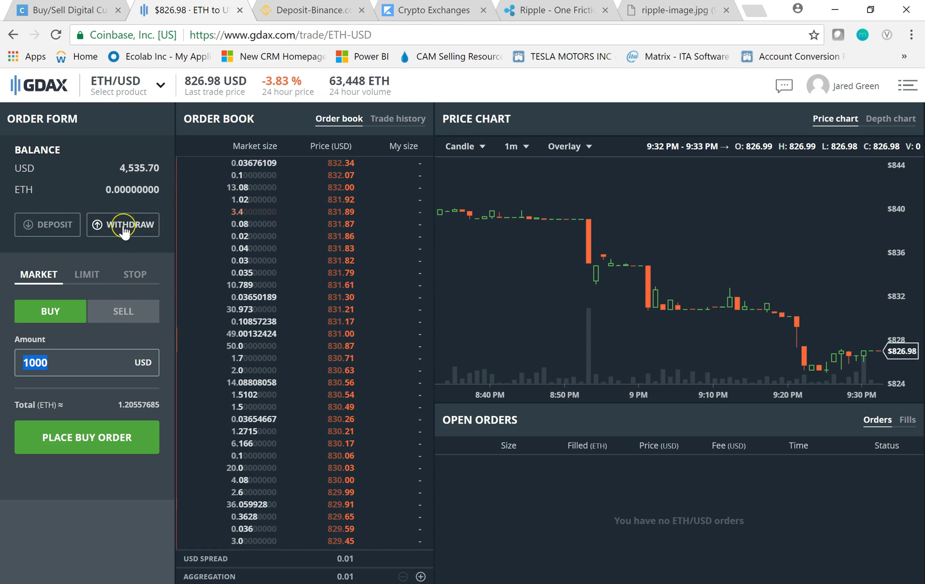
click(123, 224)
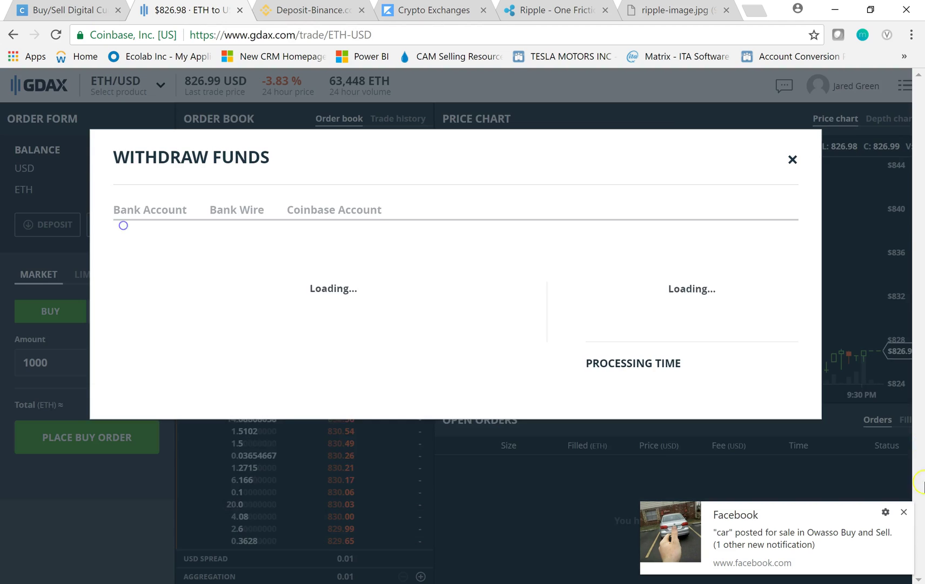
click(904, 512)
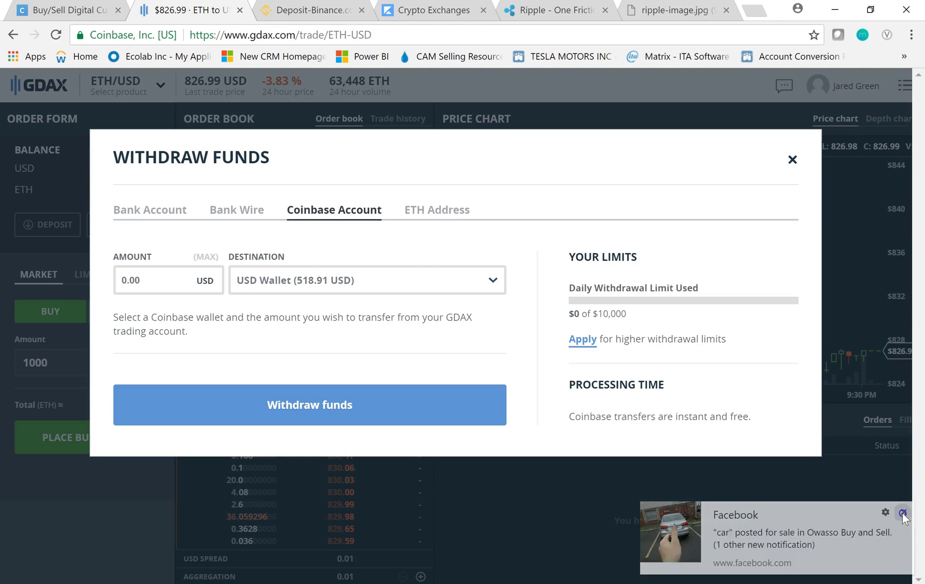
click(437, 211)
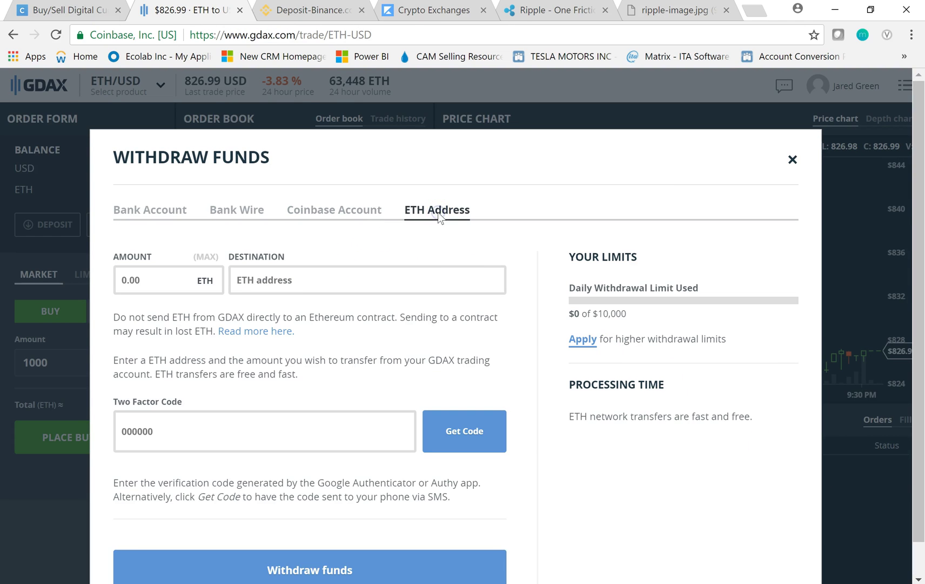
Paste the copied Binance deposit address as the destination of the ETH withdrawal
right_click(318, 279)
click(371, 371)
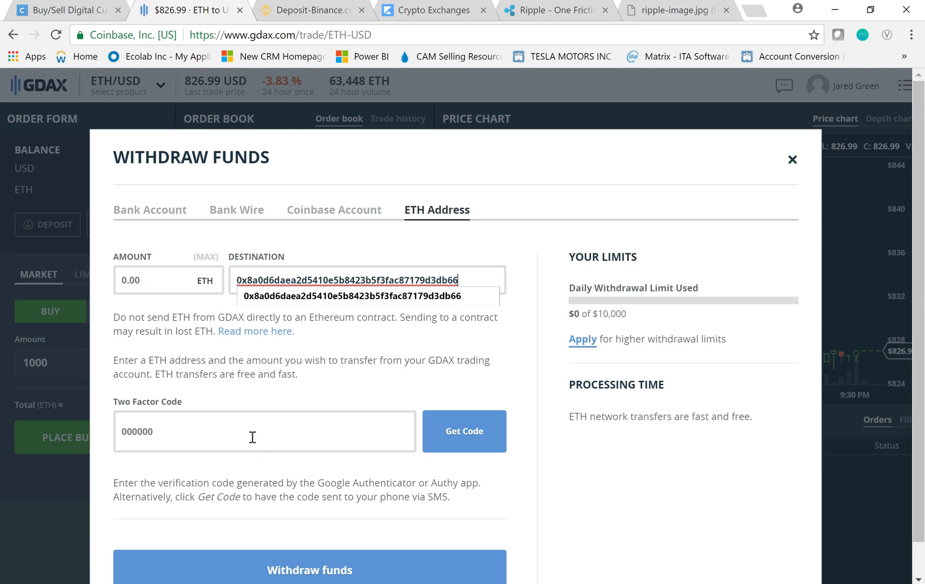
scroll(252, 436, down, 1)
click(238, 397)
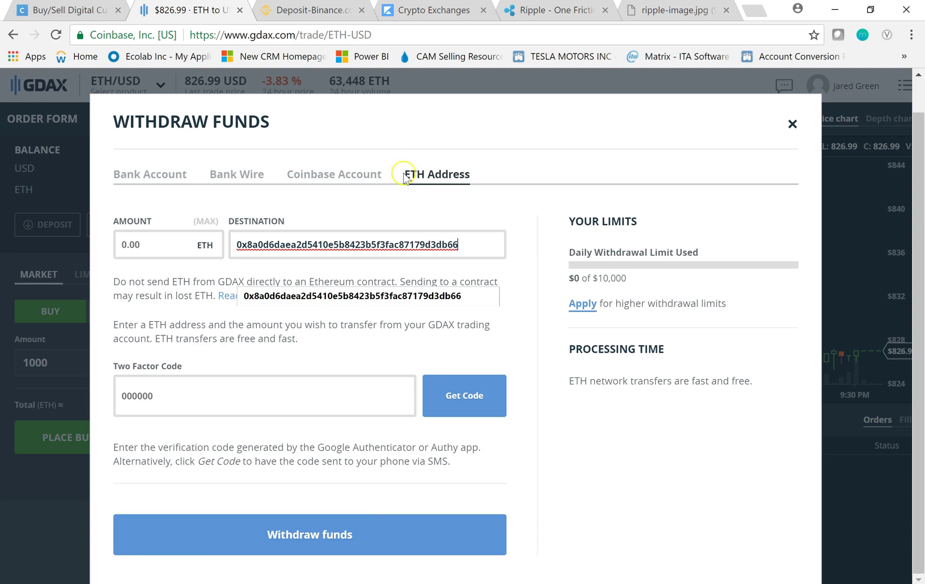
Return to Binance and open the Basic exchange view
click(325, 7)
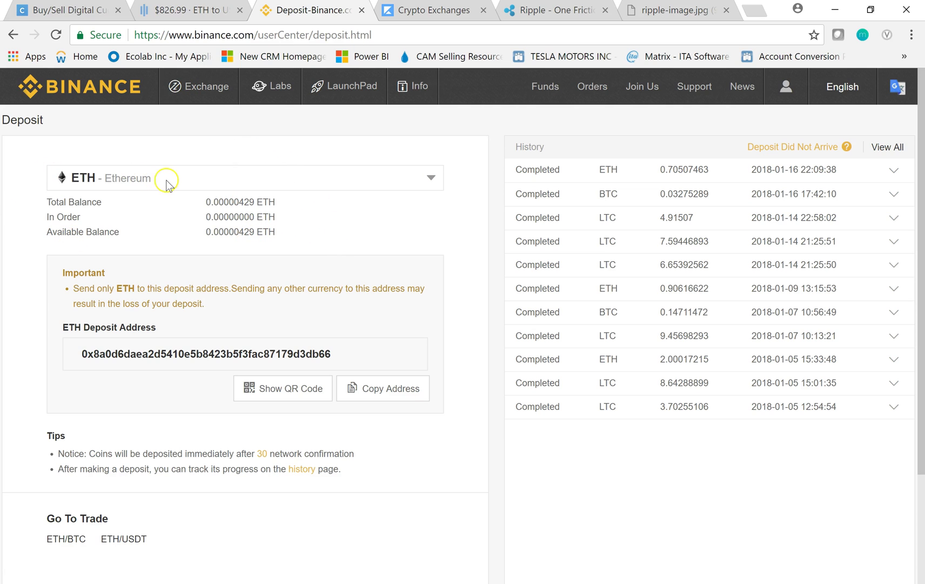
mouse_move(210, 91)
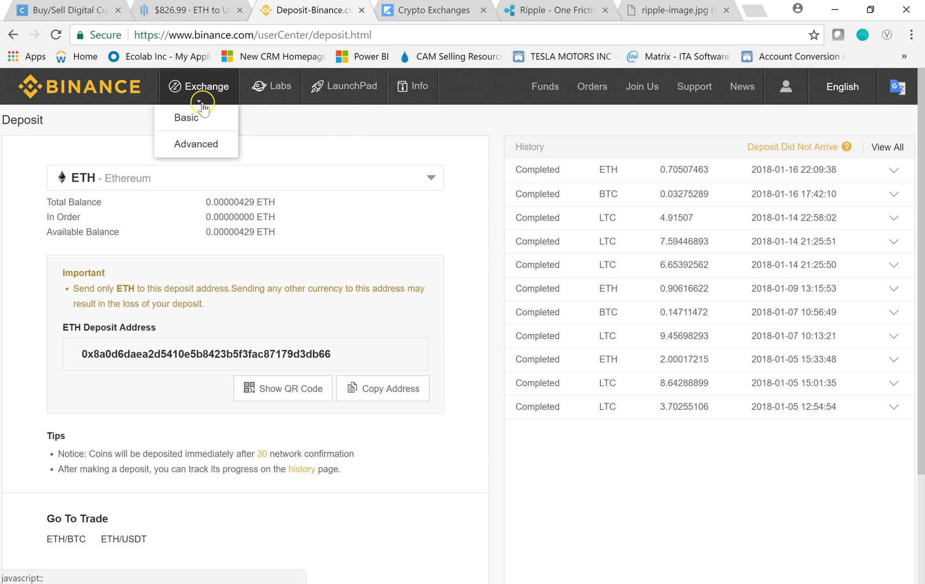
click(187, 117)
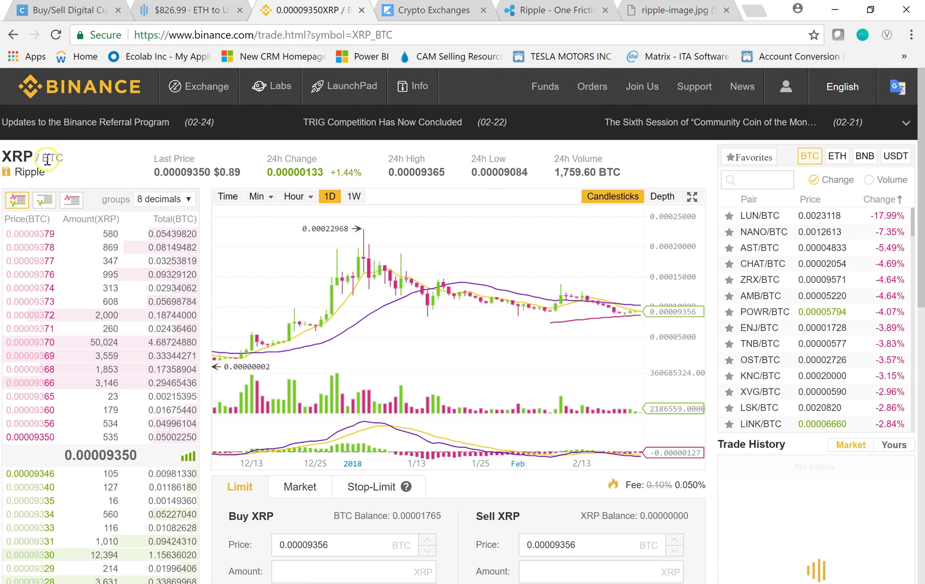
Search the ETH market for "xrp" and open the XRP/ETH trading pair
click(838, 157)
click(762, 177)
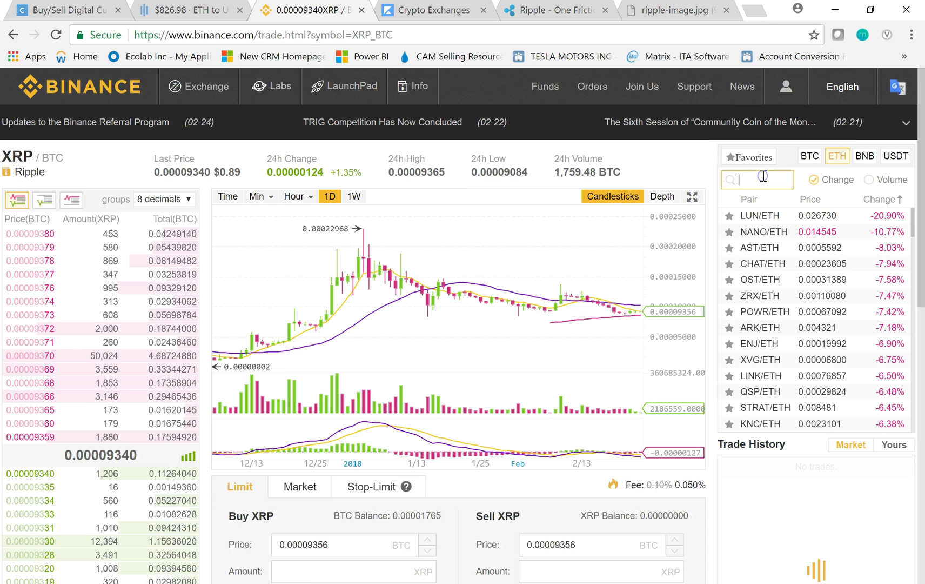
text(xrp)
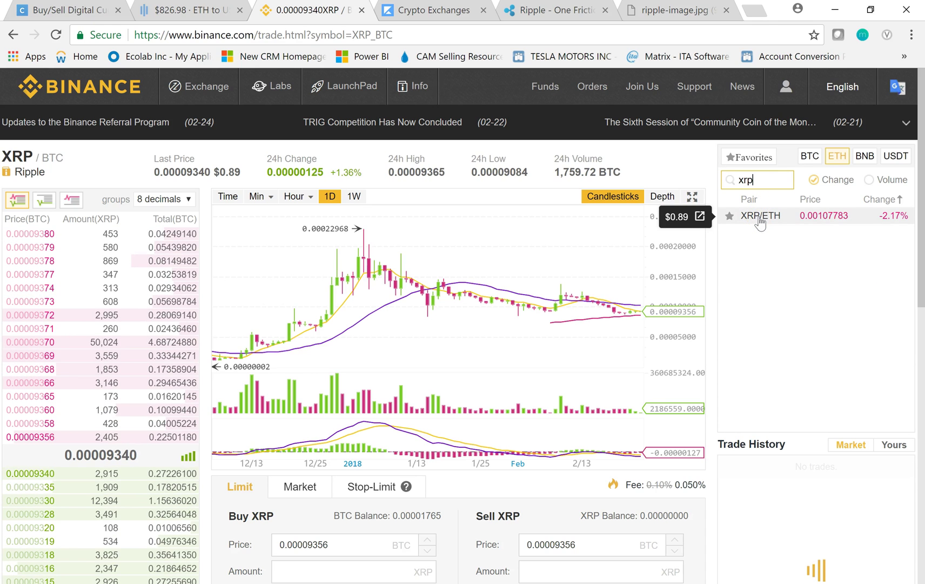
click(816, 162)
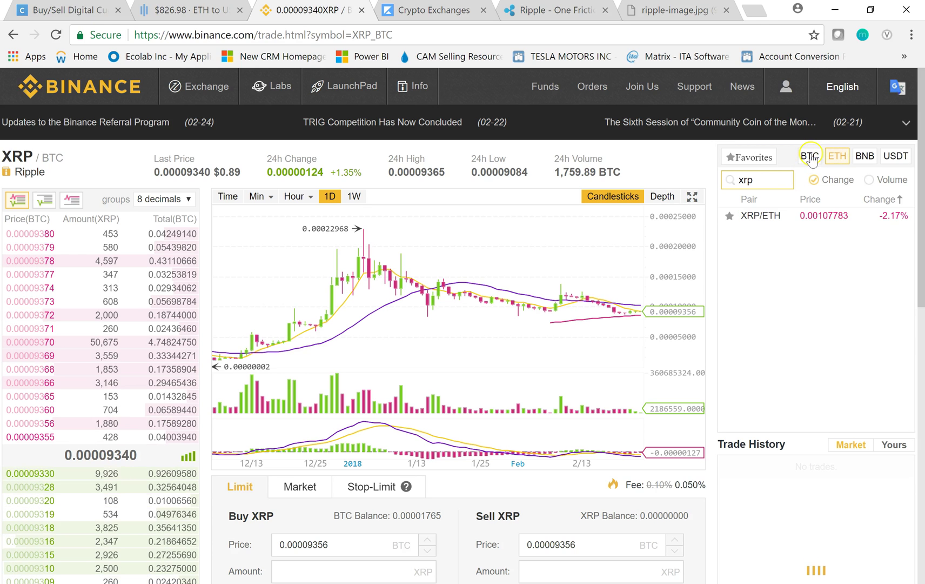
click(758, 216)
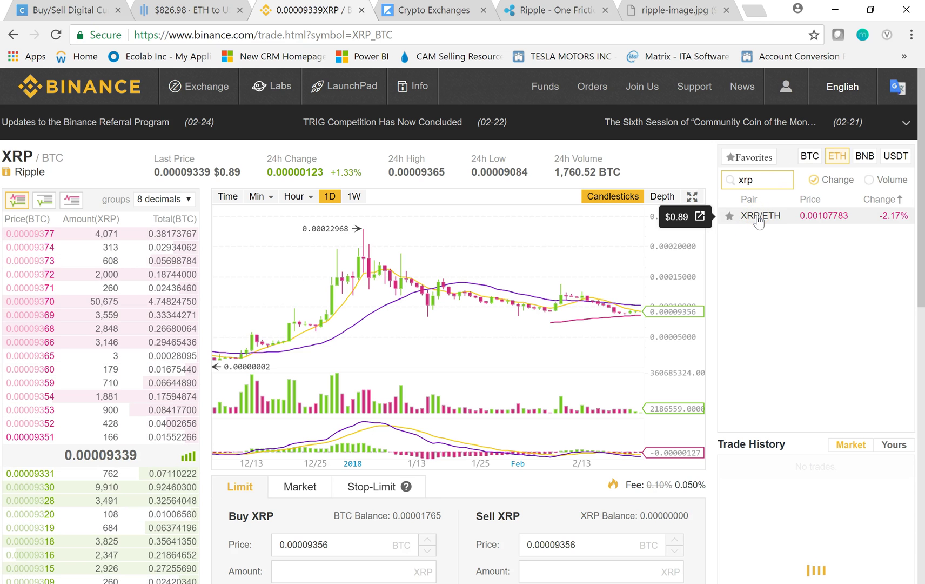
click(779, 329)
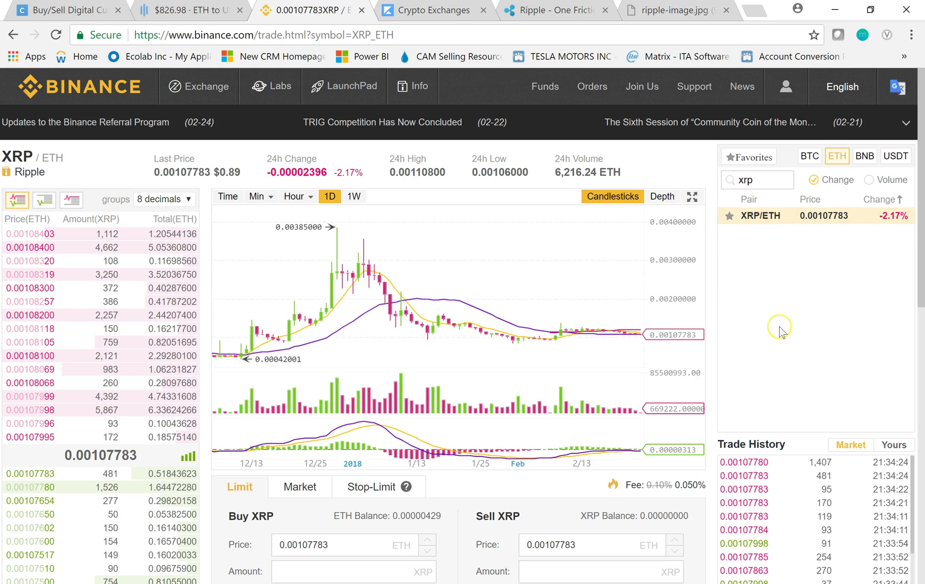
Examine the XRP/ETH daily price chart and outline the Buy XRP limit order form beneath it
click(381, 356)
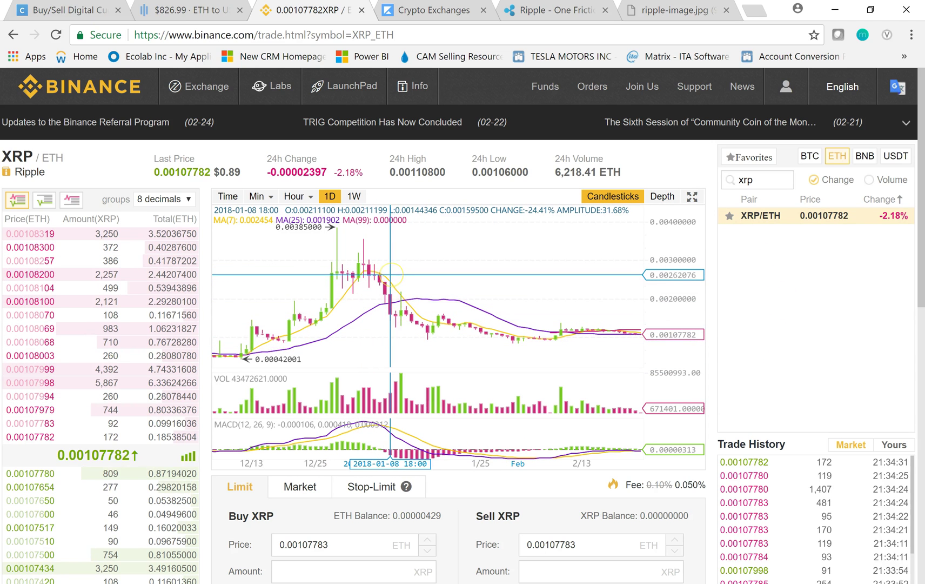
click(486, 285)
click(641, 347)
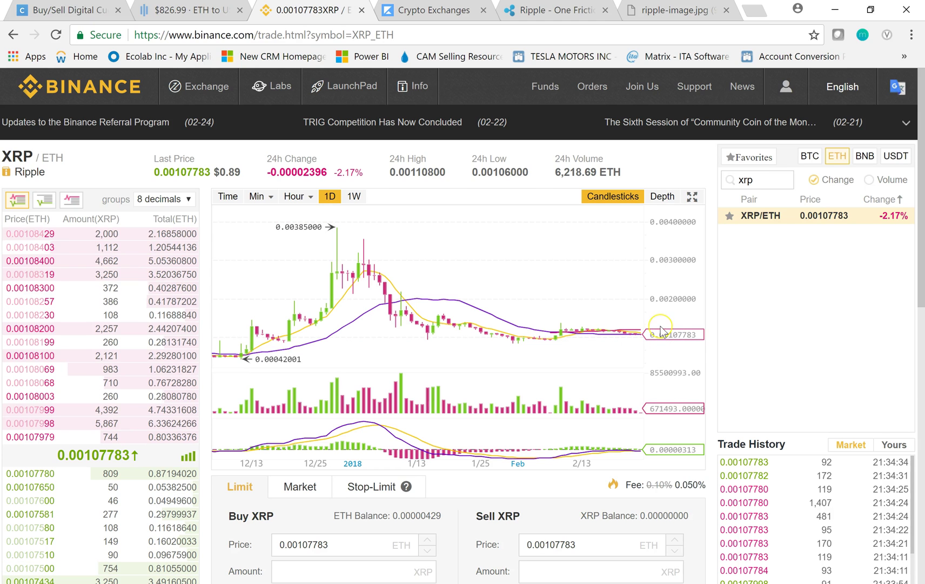
scroll(661, 339, down, 2)
scroll(661, 326, down, 1)
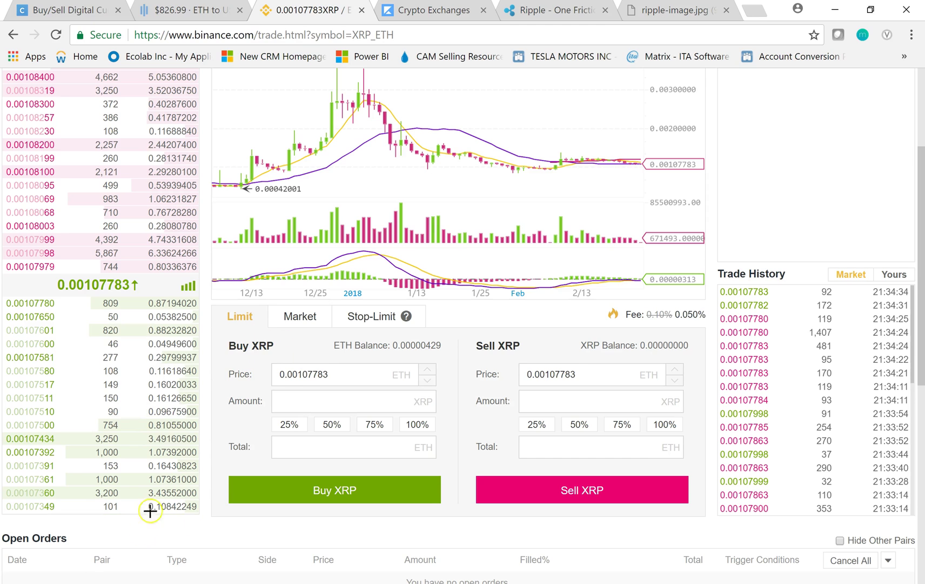
mouse_move(212, 304)
mouse_down()
mouse_move(221, 427)
mouse_move(214, 510)
mouse_move(353, 525)
mouse_move(456, 517)
mouse_move(458, 401)
mouse_up()
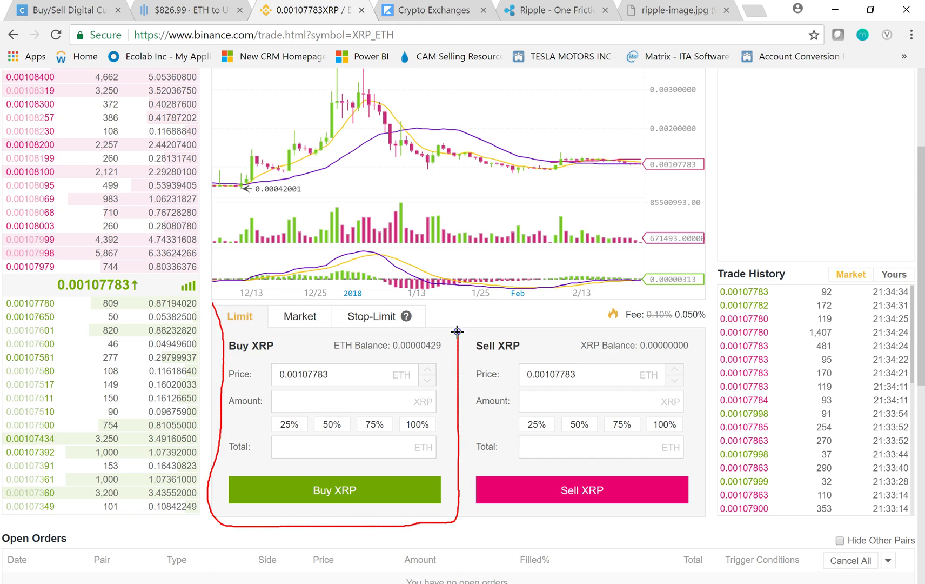
drag(445, 296, 210, 306)
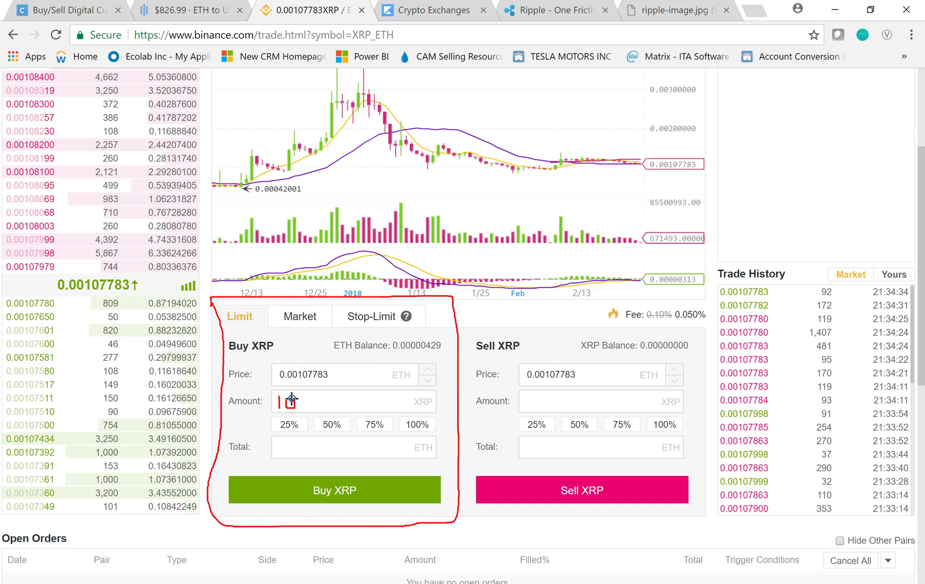
Set the Buy XRP limit order to use 100% of the ETH balance and check its price, amount and total
click(420, 427)
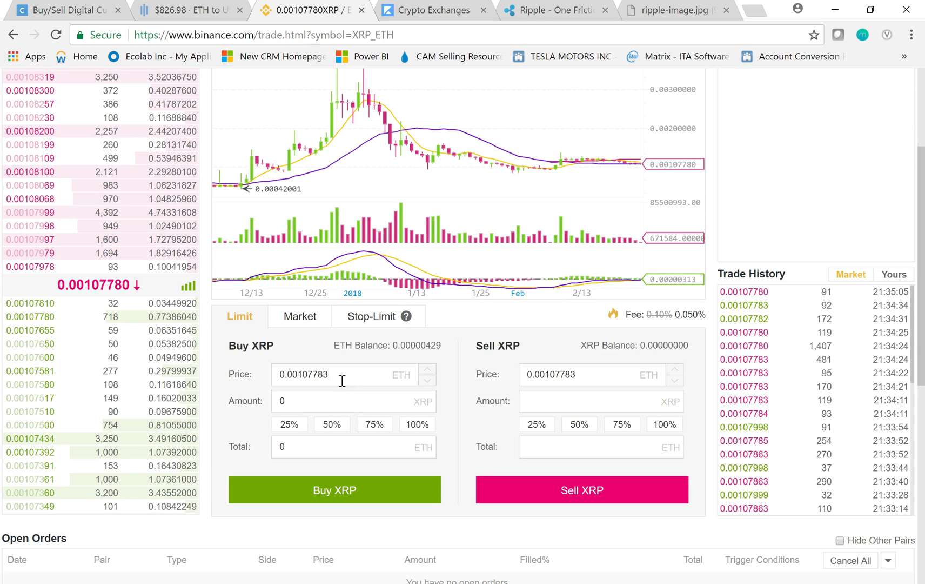
click(322, 406)
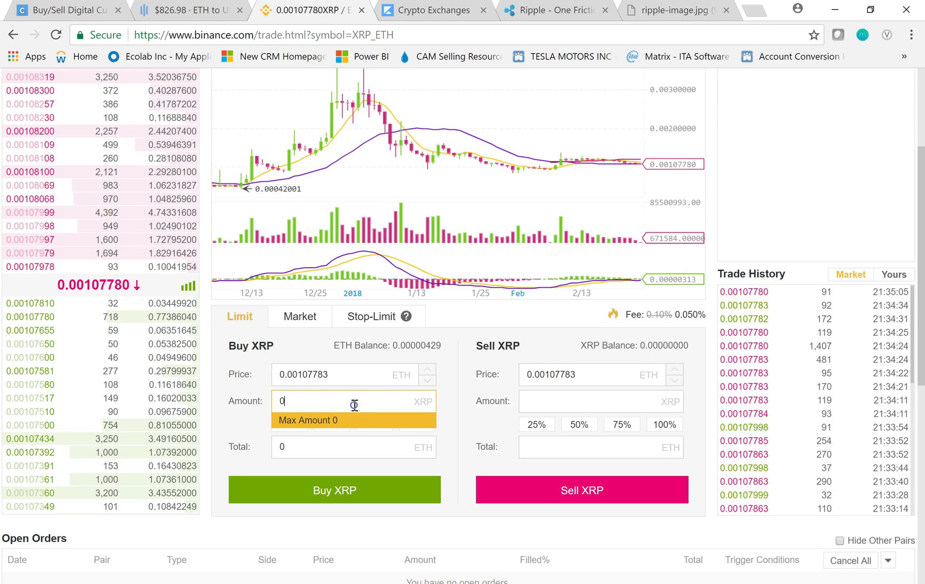
click(331, 425)
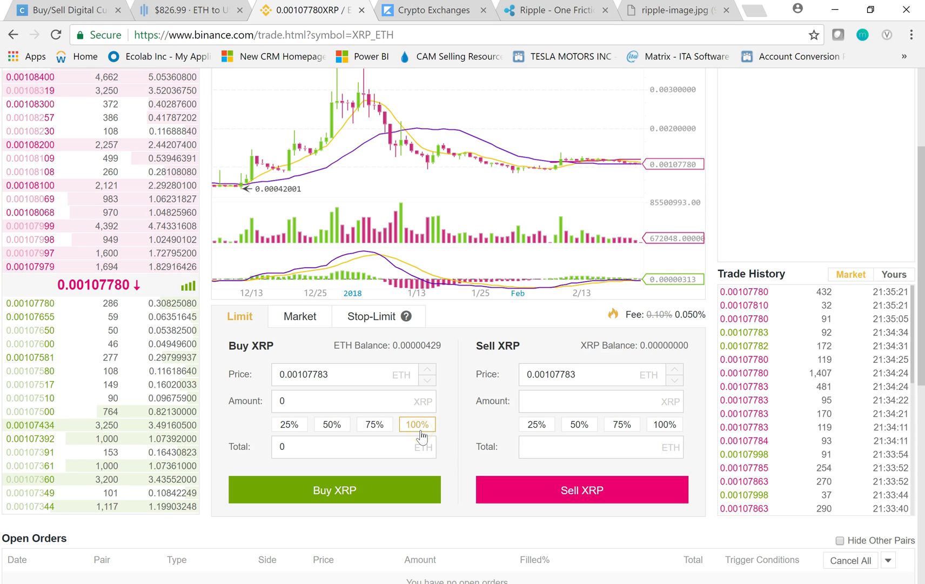
click(329, 377)
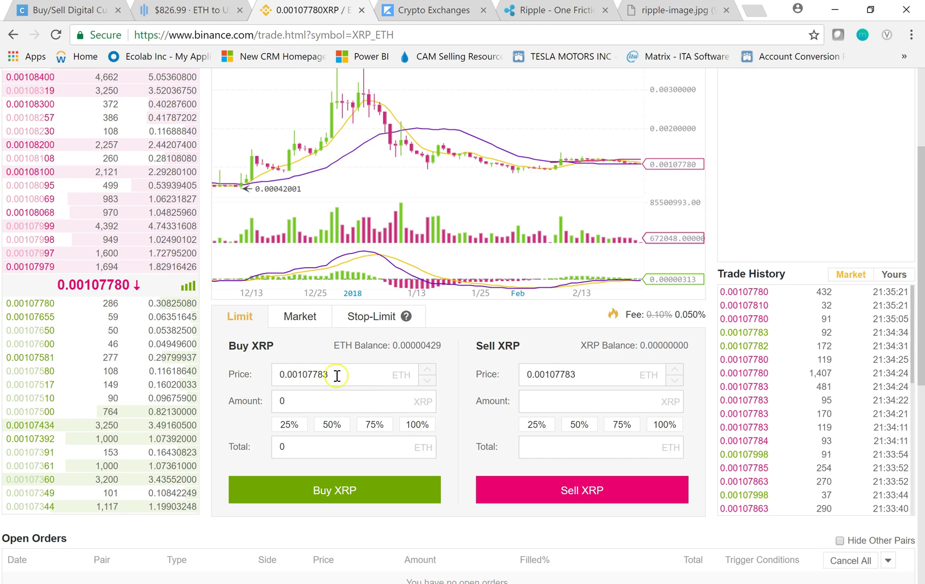
click(332, 398)
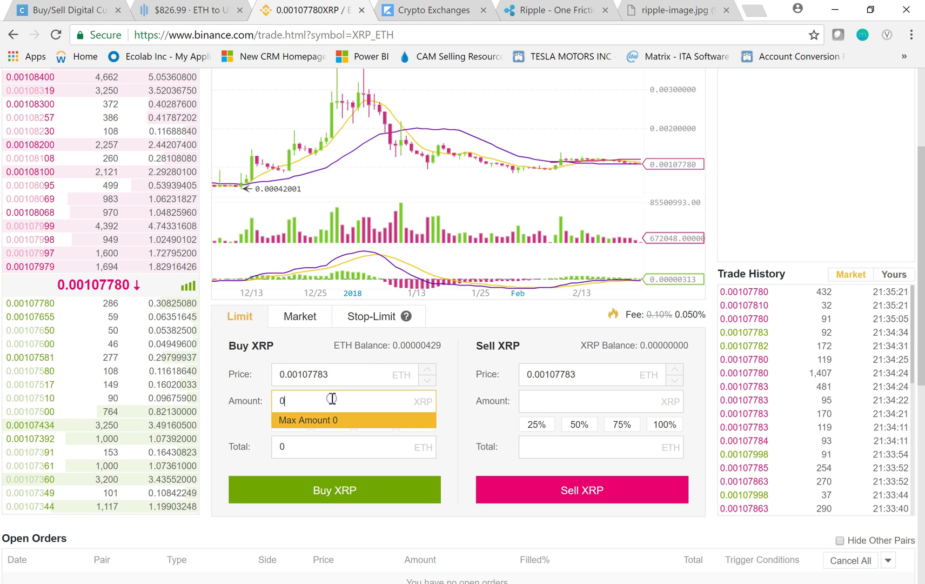
click(305, 444)
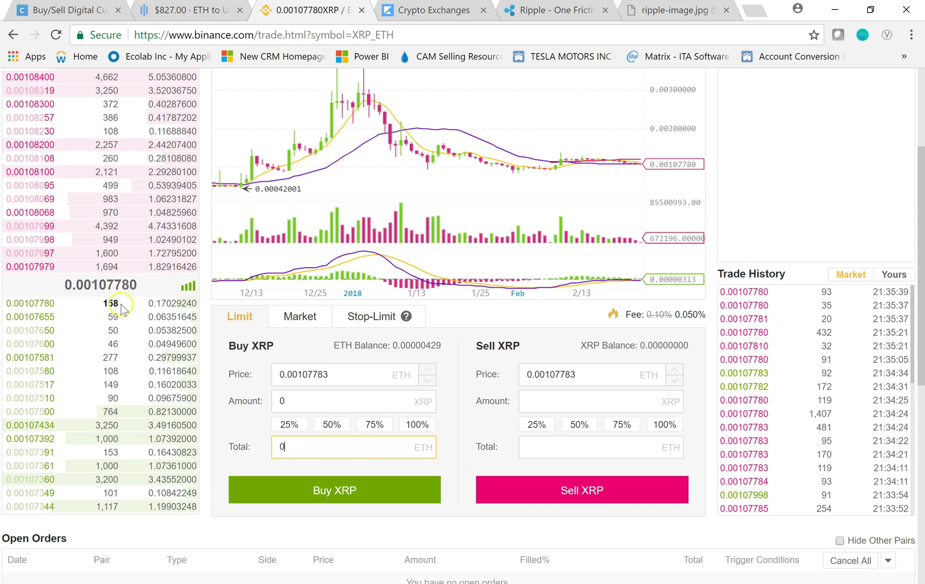
Open the Deposits & Withdrawals balances page and search the coin list for "xrp"
drag(922, 259, 923, 132)
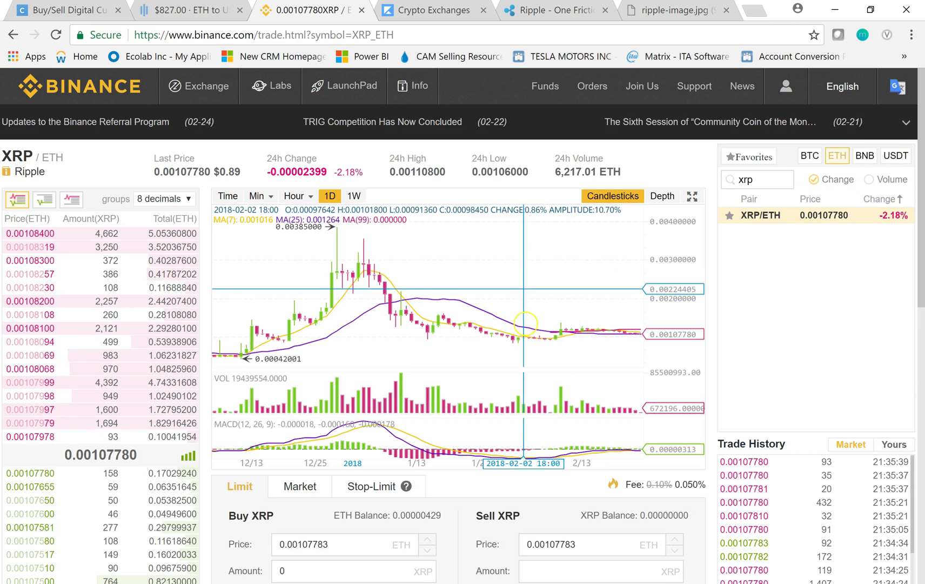
scroll(530, 324, down, 3)
scroll(439, 132, up, 3)
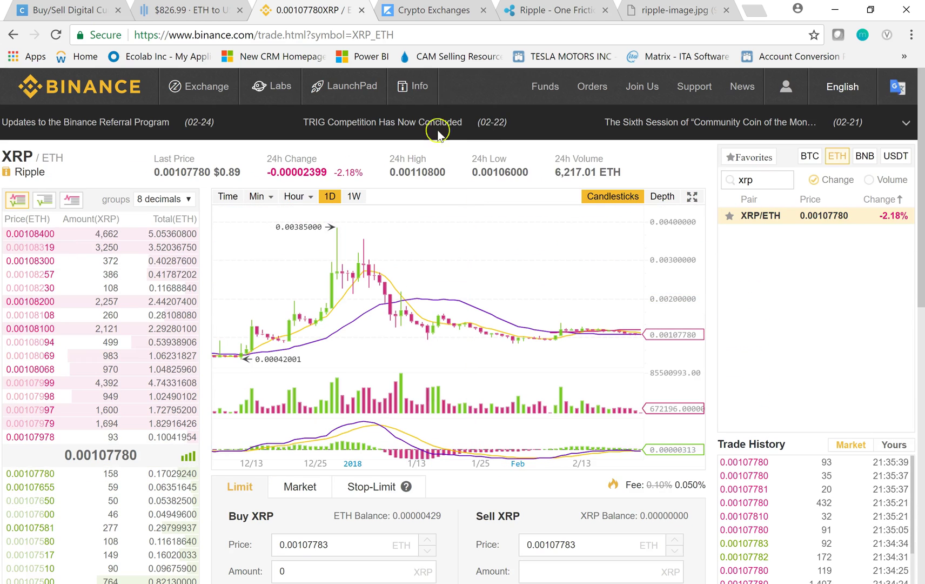
mouse_move(542, 87)
click(482, 117)
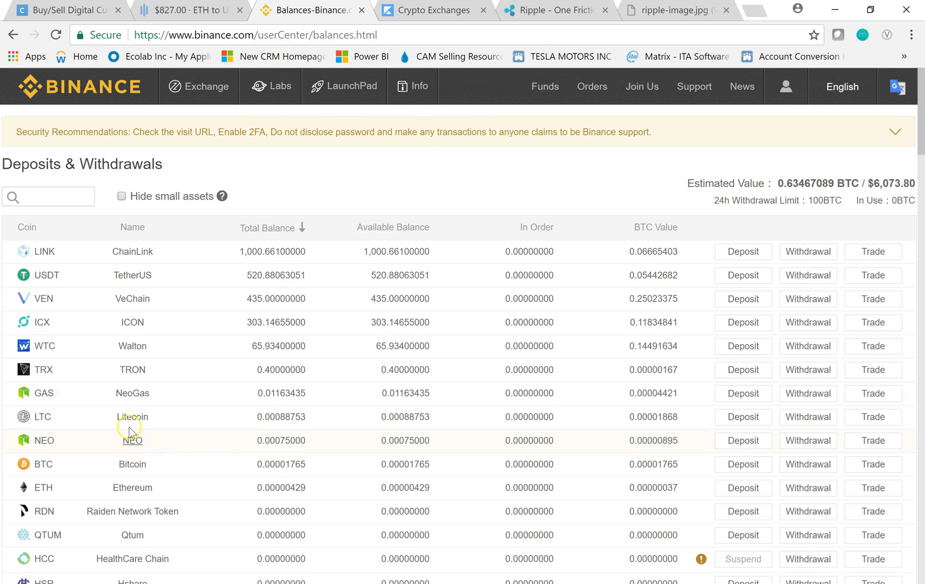
click(63, 195)
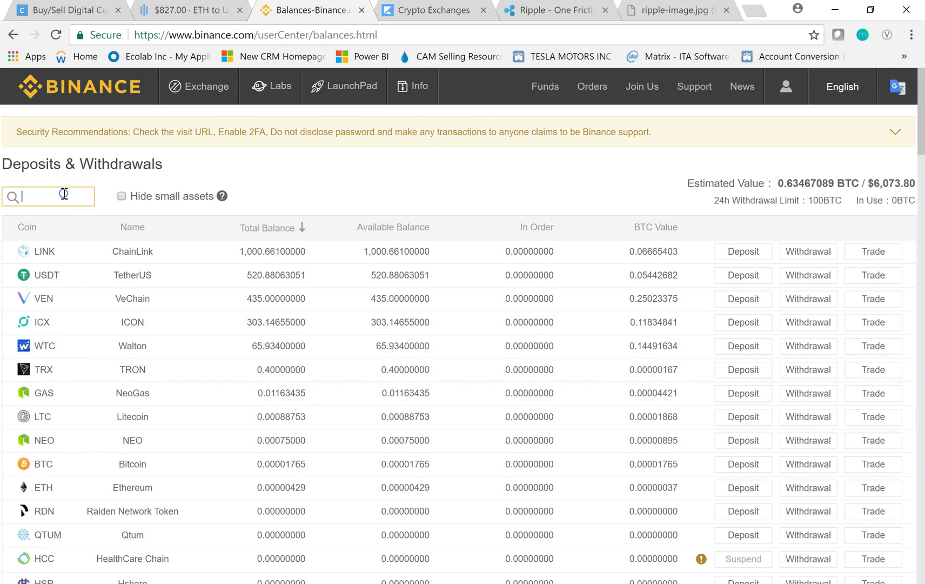
text(xrp)
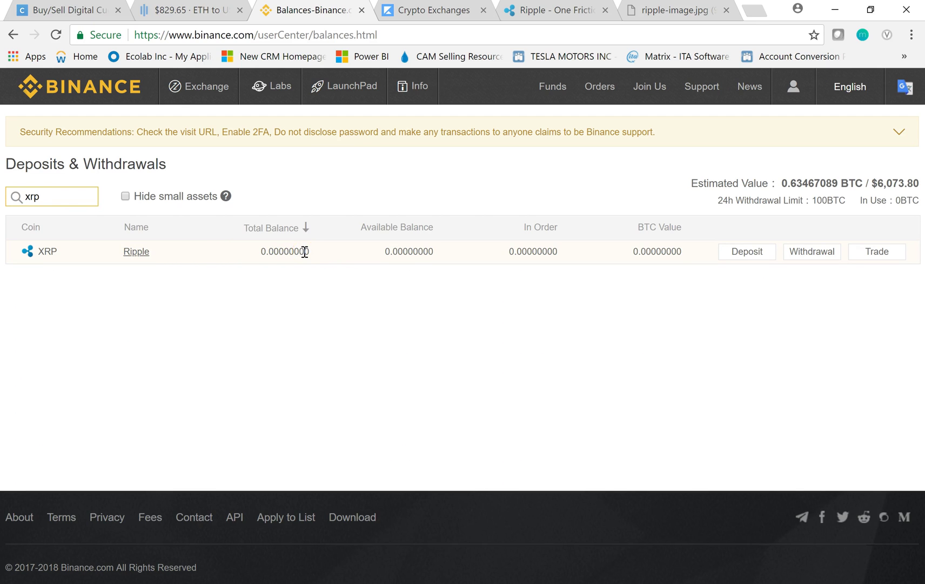
Clear the coin search and preview the balances with small assets hidden before listing all coins again
click(78, 199)
key(BackSpace)
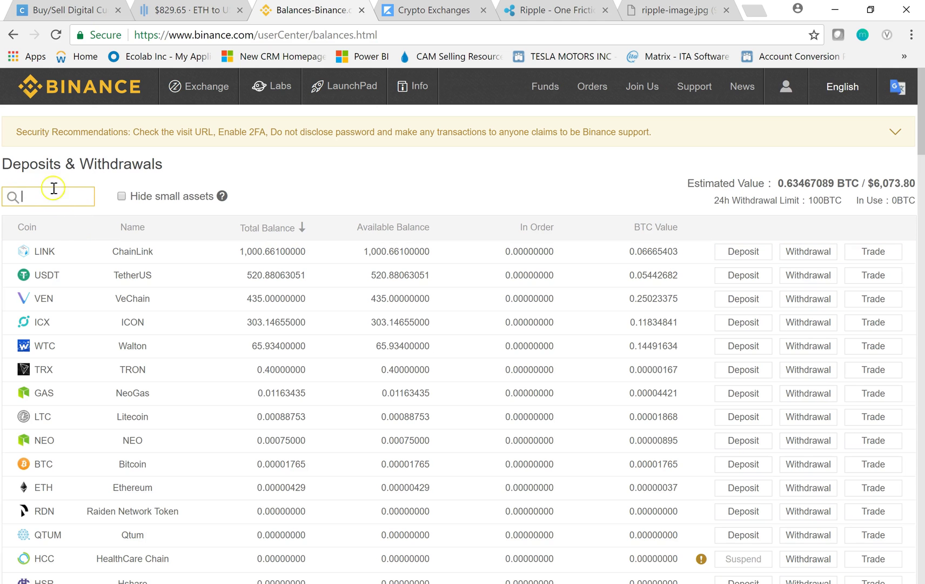
click(121, 197)
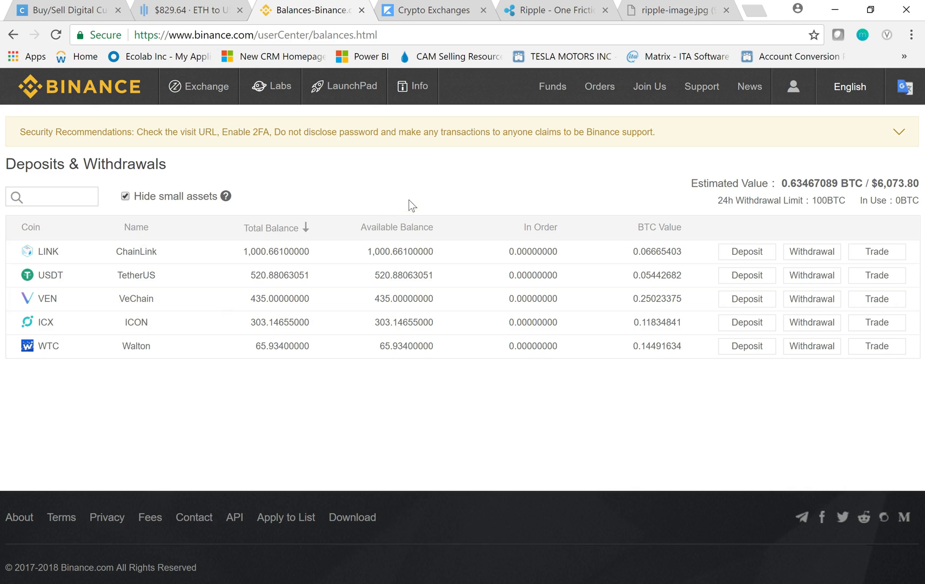
click(125, 196)
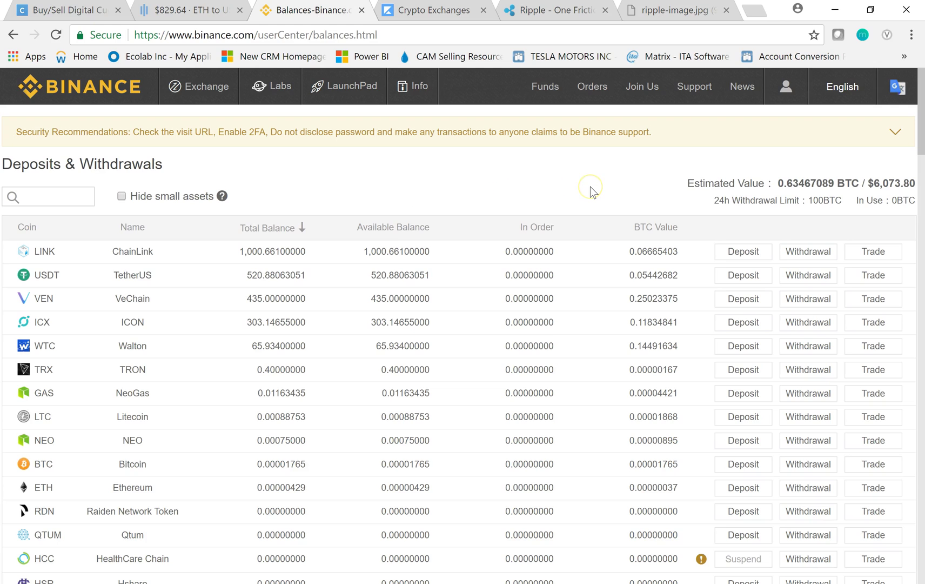